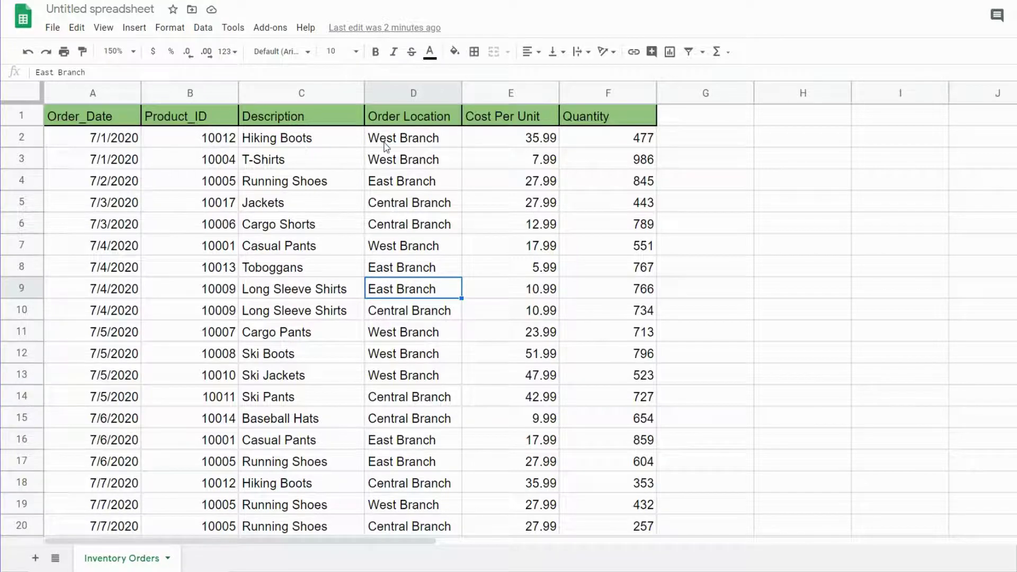
Review the first order's Location, Cost Per Unit (35.99) and Quantity (477) in Inventory Orders
{"action": "left_click", "coordinate": [422, 141]}
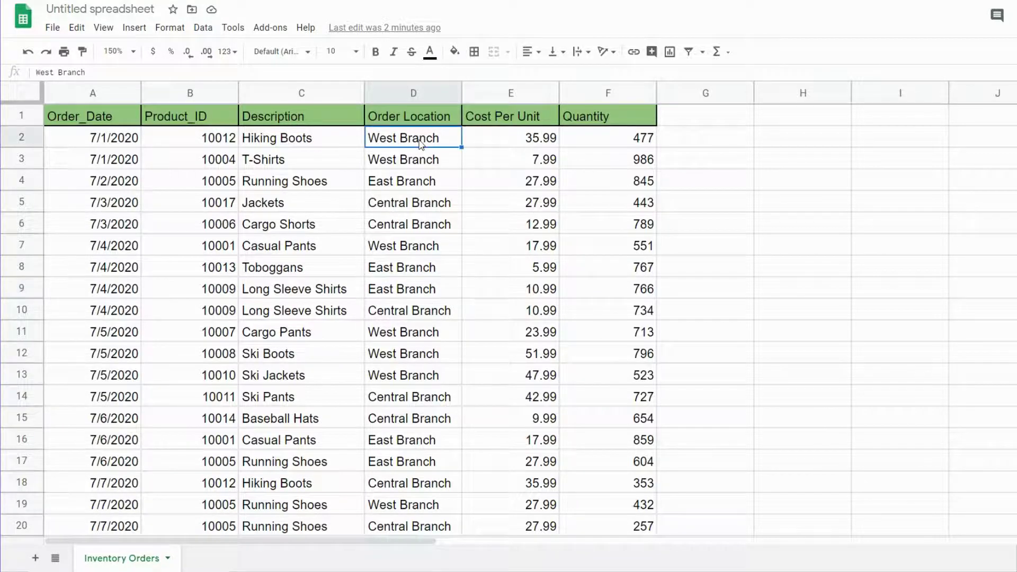
{"action": "left_click", "coordinate": [498, 142]}
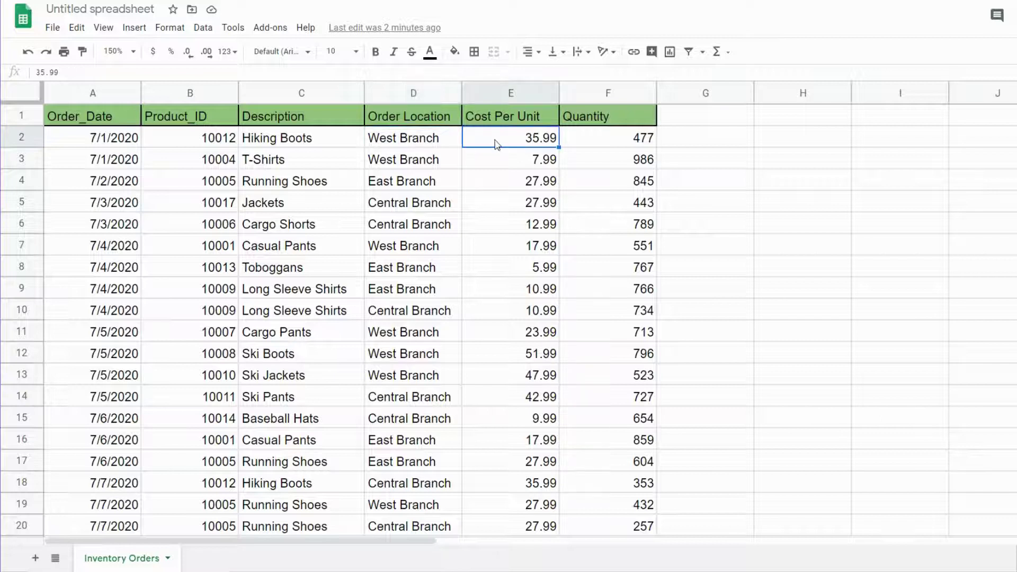
{"action": "left_click", "coordinate": [621, 141]}
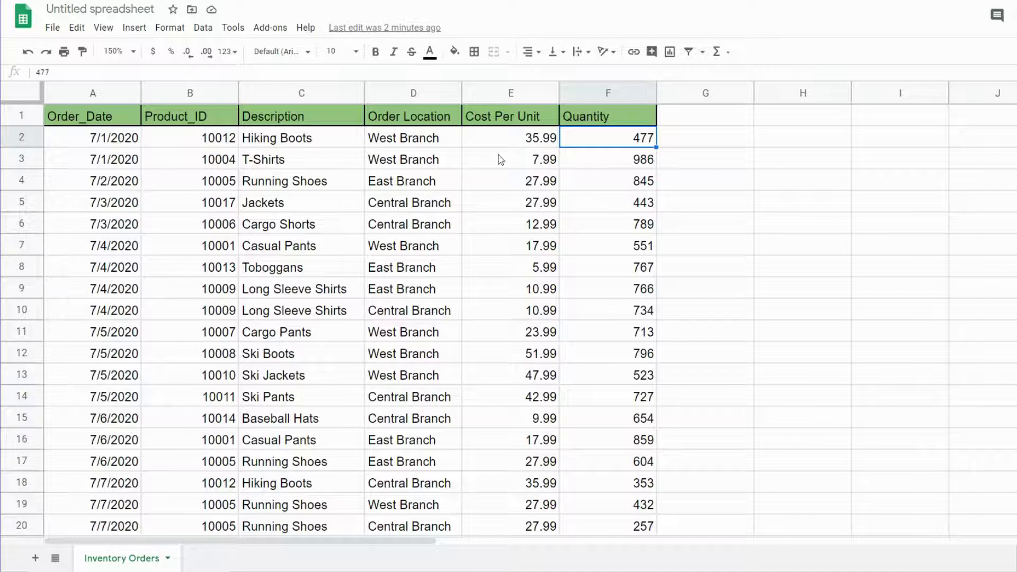
{"action": "left_click", "coordinate": [548, 145]}
{"action": "left_click", "coordinate": [611, 144]}
Add Sheet7 and begin =Query( in A2, returning to the Inventory Orders data
{"action": "left_click", "coordinate": [35, 558]}
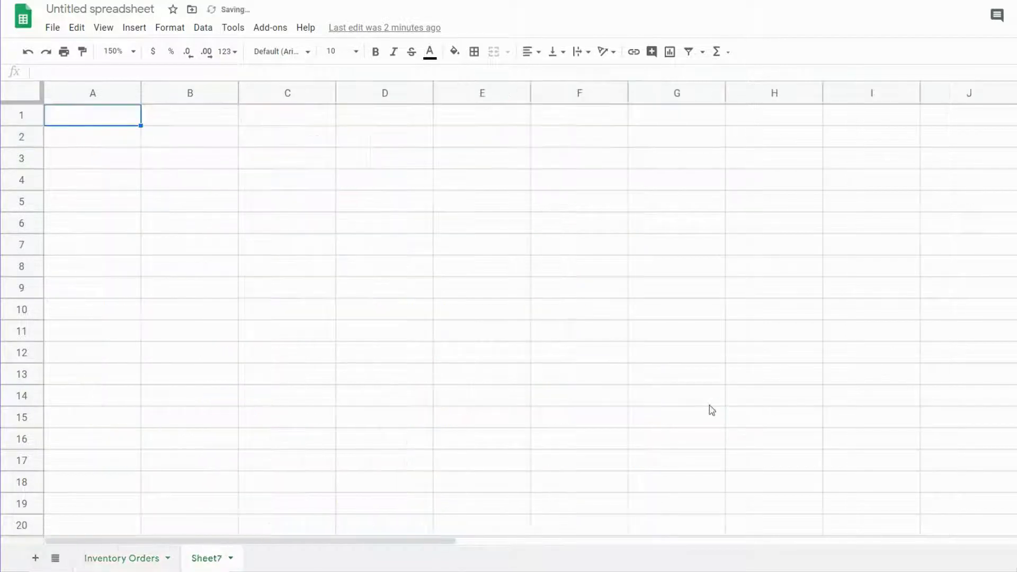
{"action": "left_click", "coordinate": [129, 141]}
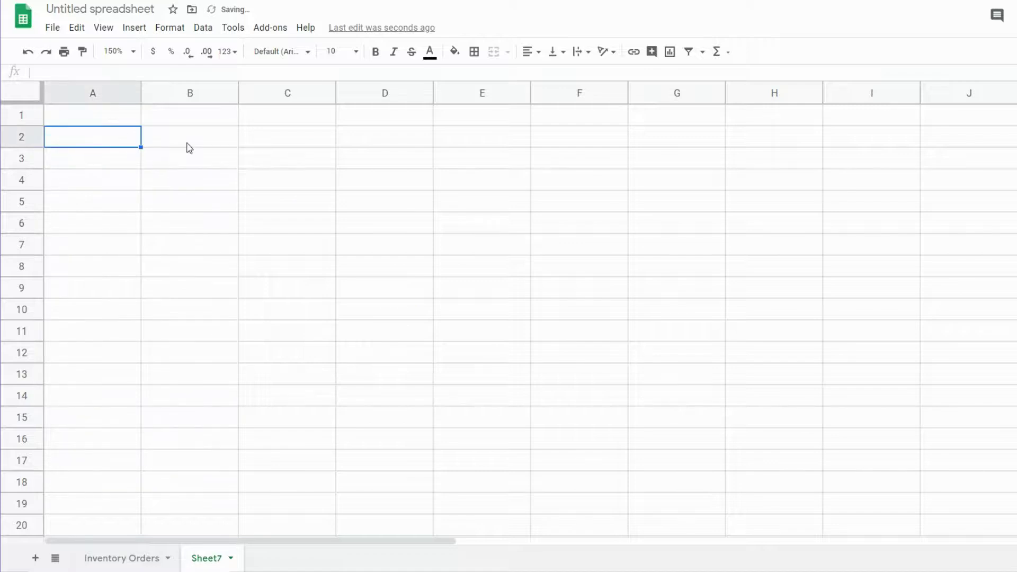
{"action": "type", "text": "=Quer"}
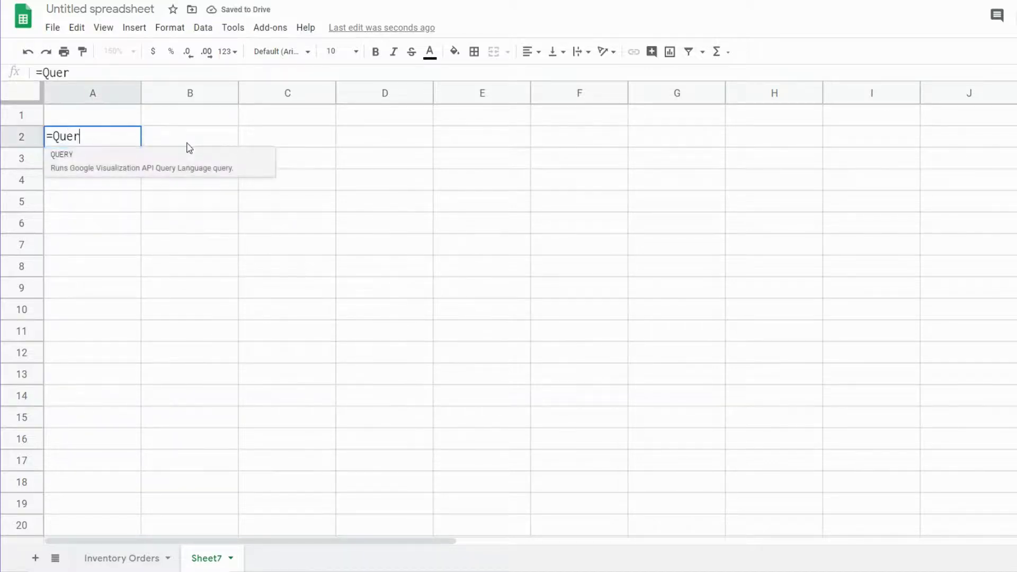
{"action": "type", "text": "y("}
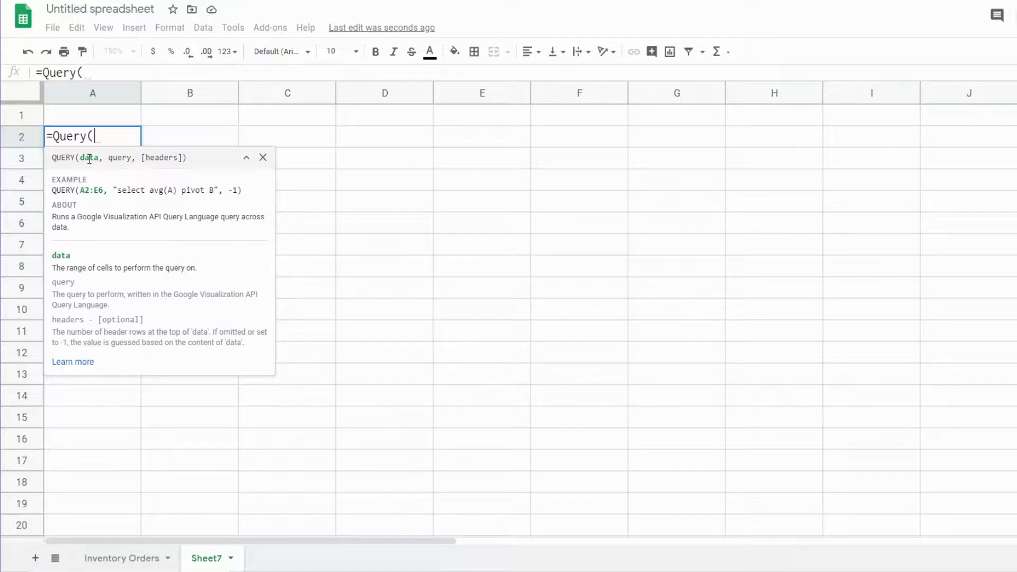
{"action": "left_click", "coordinate": [145, 561]}
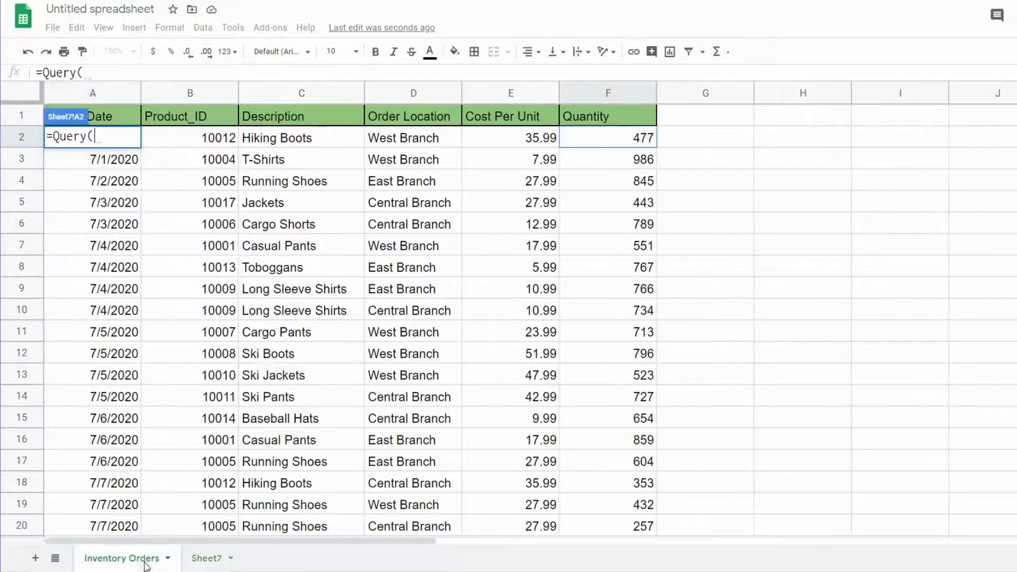
Set the QUERY data range to the absolute 'Inventory Orders'!$A$1:$F$20
{"action": "left_click", "coordinate": [123, 114]}
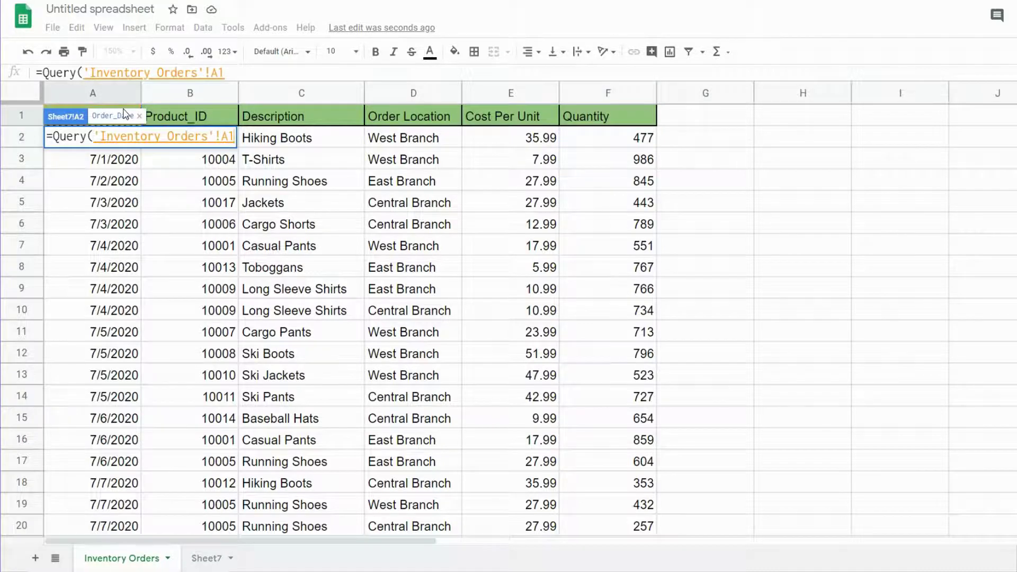
{"action": "key", "text": "ctrl+shift+Right"}
{"action": "key", "text": "ctrl+shift+Down"}
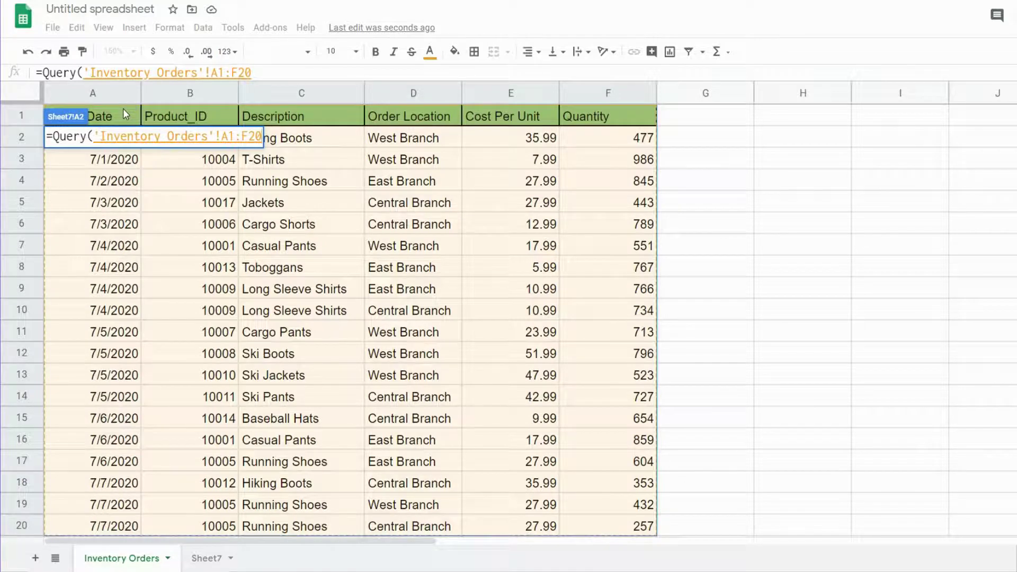
{"action": "key", "text": "F4"}
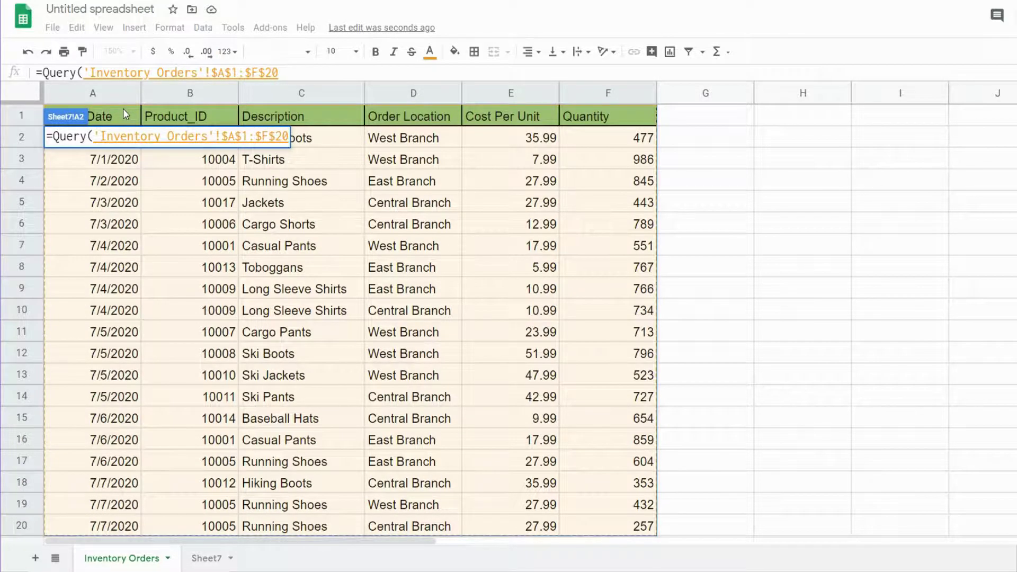
{"action": "type", "text": ","}
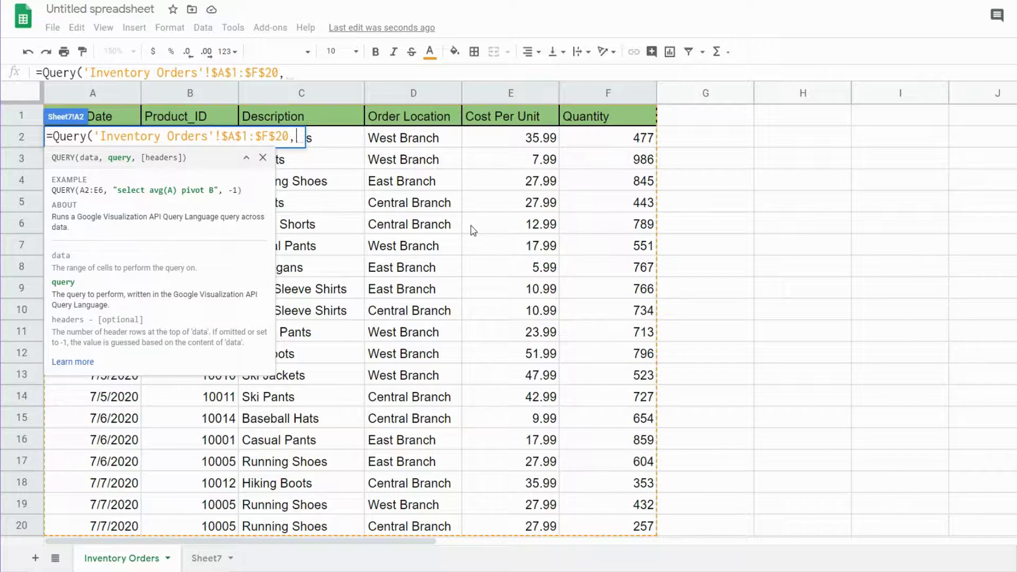
{"action": "type", "text": "\""}
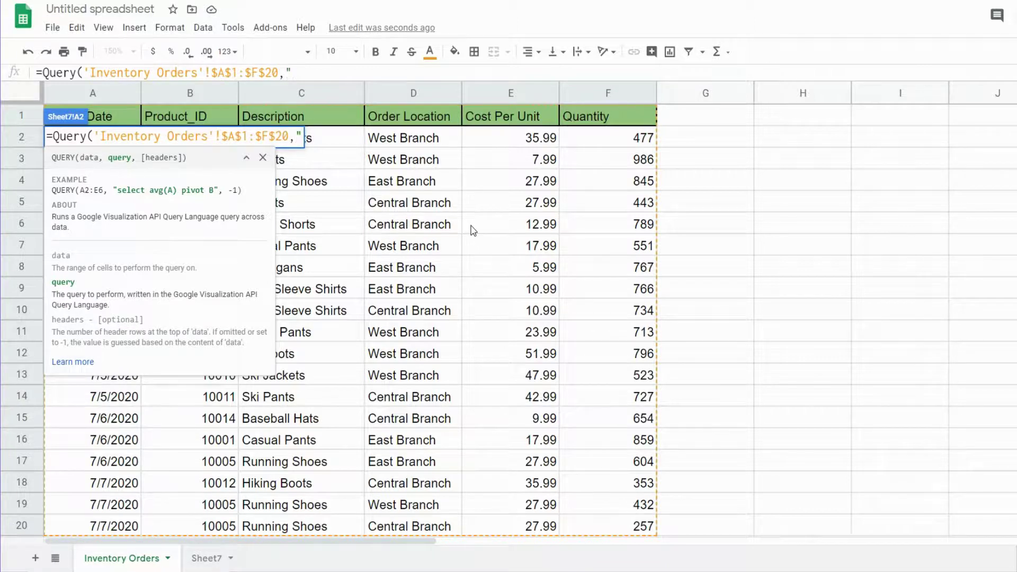
{"action": "type", "text": "Se"}
{"action": "type", "text": "lect"}
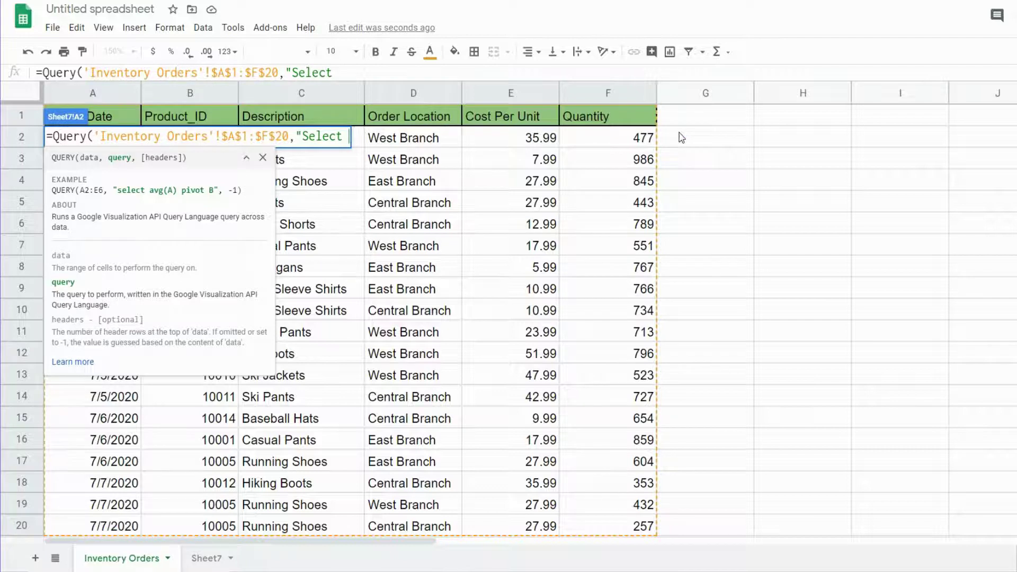
{"action": "type", "text": " A,B,"}
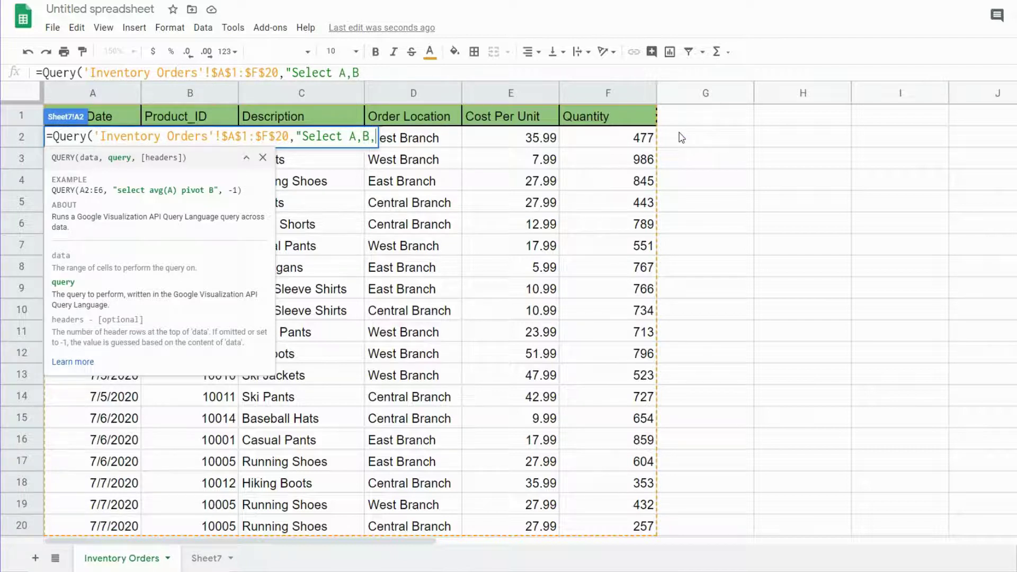
{"action": "type", "text": "C"}
{"action": "type", "text": ",D,E"}
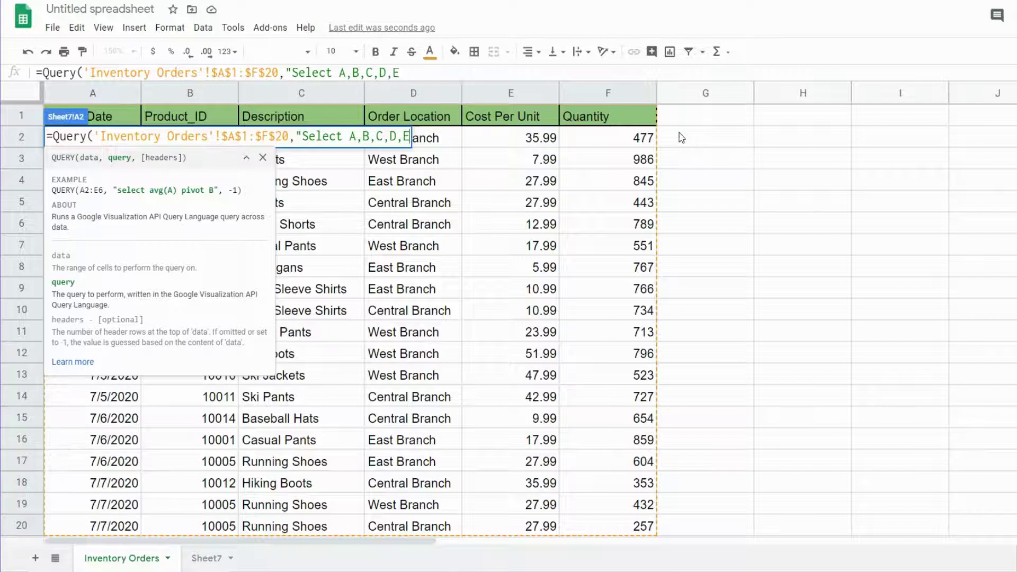
{"action": "type", "text": ",F,"}
{"action": "type", "text": "E"}
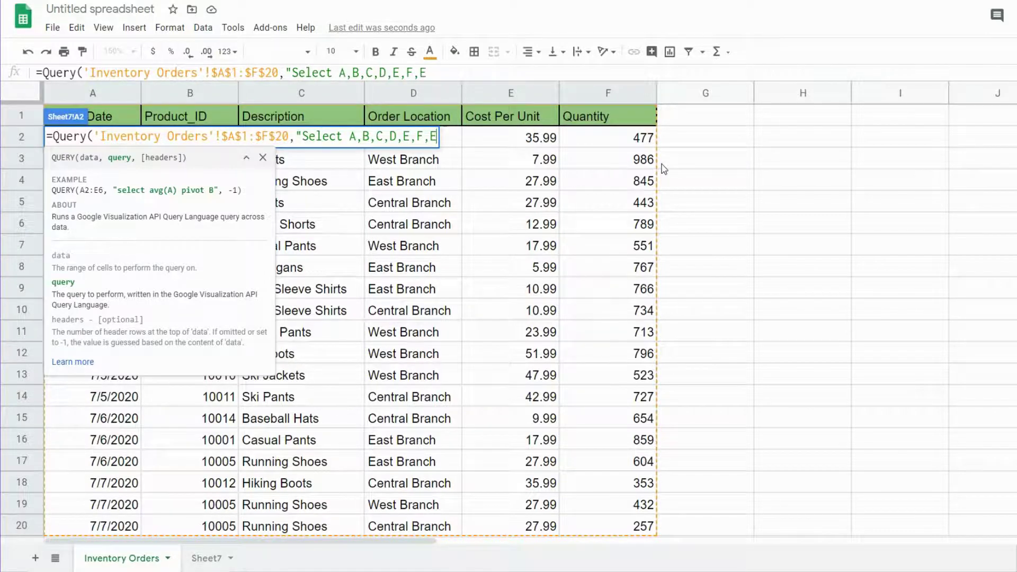
{"action": "type", "text": "*F"}
{"action": "type", "text": "le"}
Write the query string: Select A,B,C,D,E,F,E*F label E*F 'Order Amount', with 1 header row
{"action": "key", "text": "BackSpace"}
{"action": "type", "text": "a"}
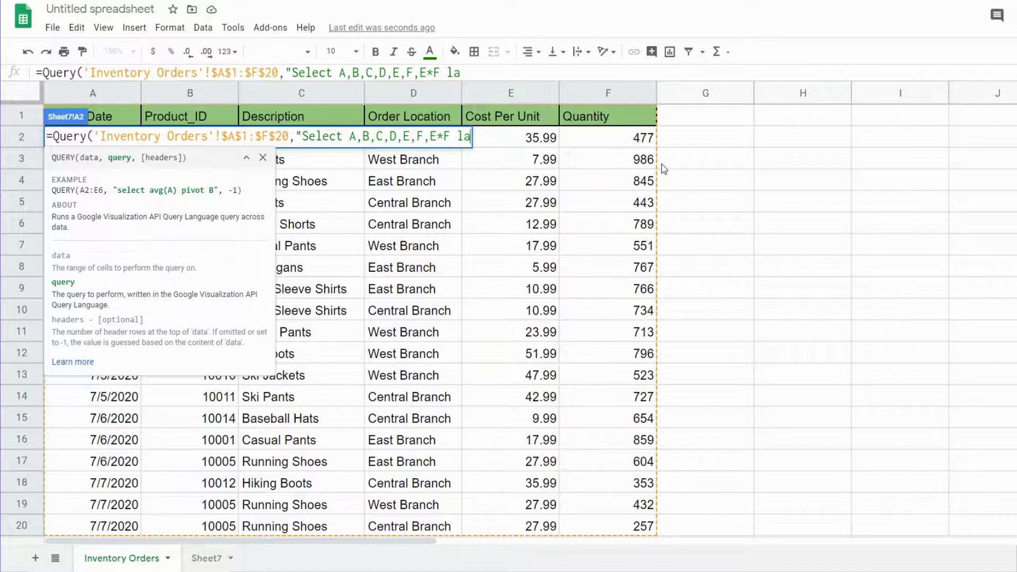
{"action": "type", "text": "bel "}
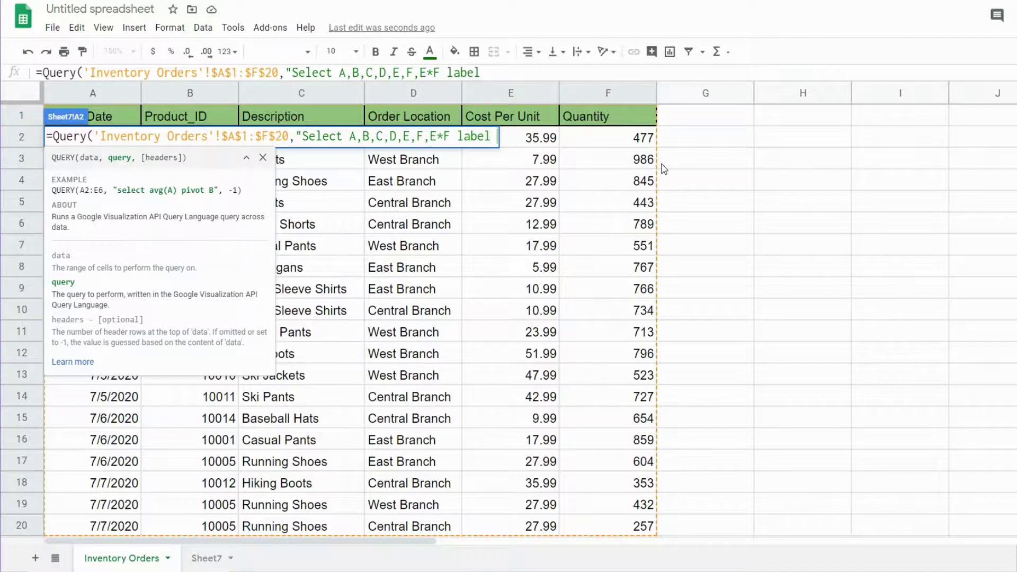
{"action": "type", "text": "E*"}
{"action": "type", "text": "F"}
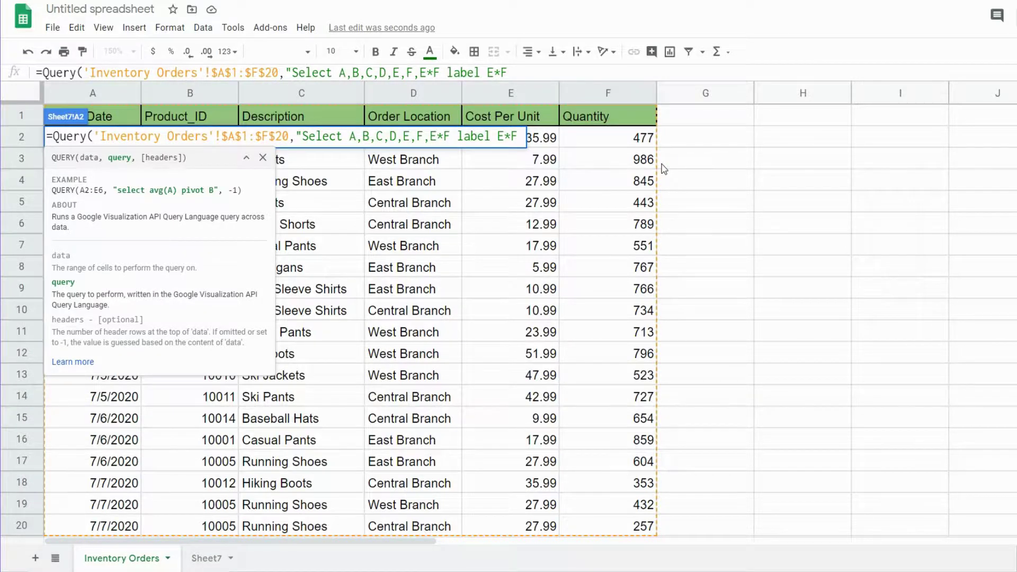
{"action": "type", "text": " '"}
{"action": "type", "text": "Order "}
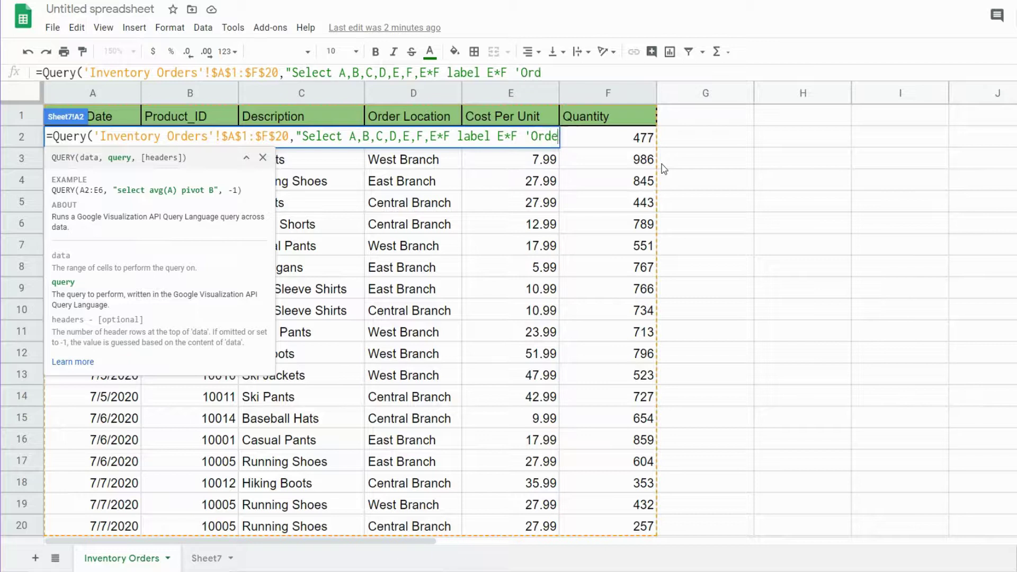
{"action": "type", "text": "Amount"}
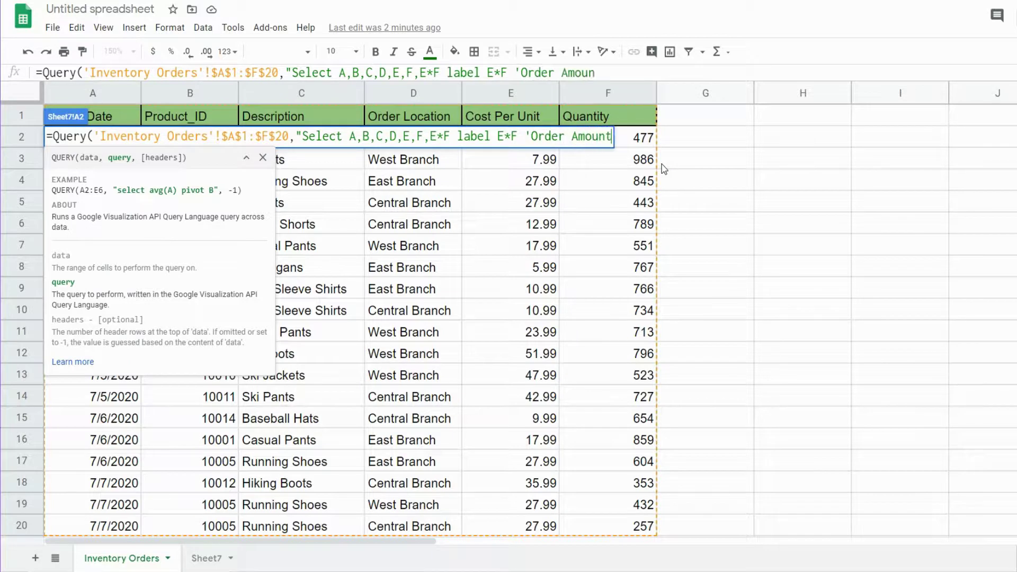
{"action": "type", "text": "'"}
{"action": "type", "text": "\""}
{"action": "type", "text": ","}
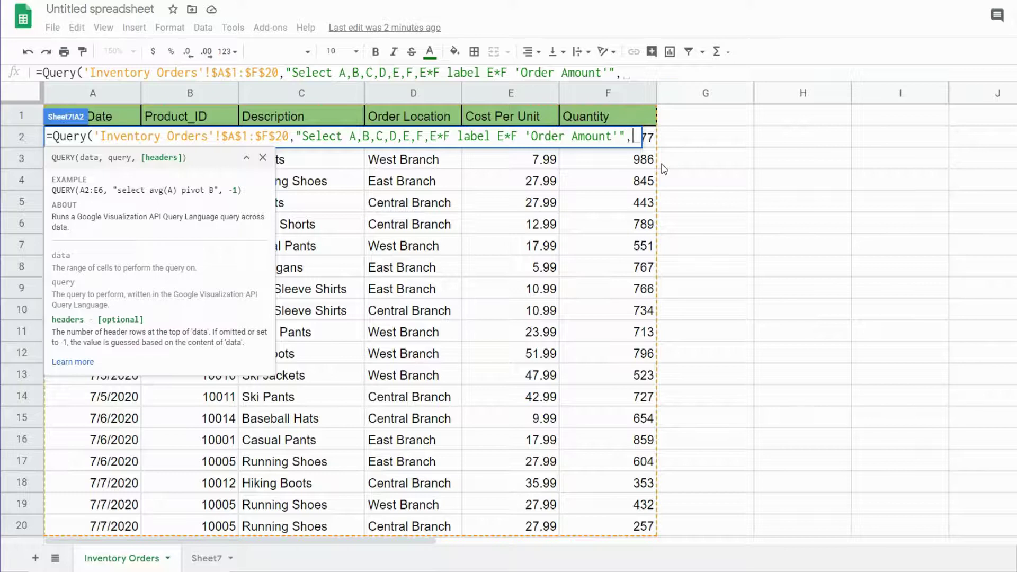
{"action": "type", "text": "1"}
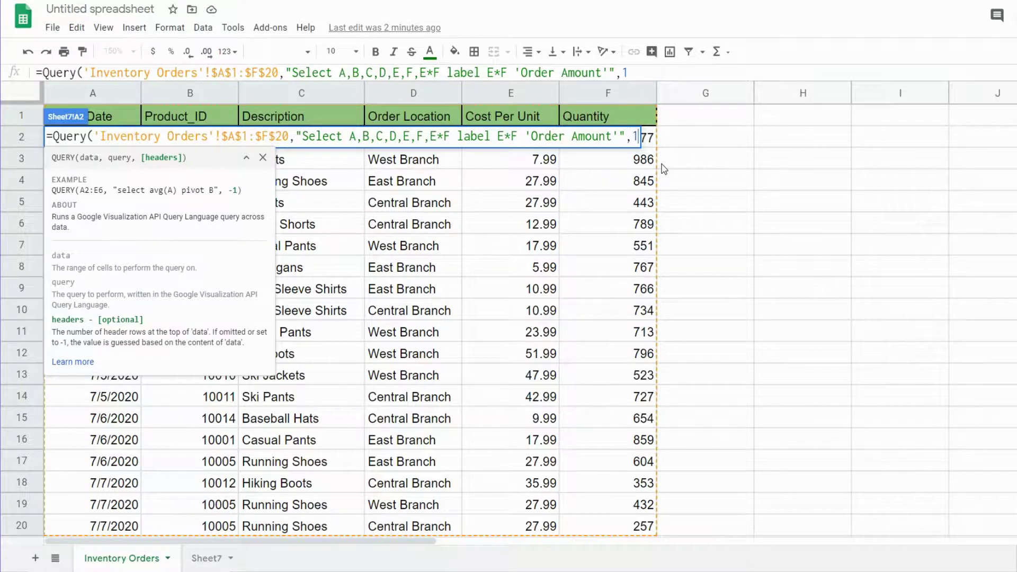
{"action": "type", "text": ")"}
Commit the query, check Order Amount in G3 against E3 and F3, then reopen A2 for editing
{"action": "key", "text": "Return"}
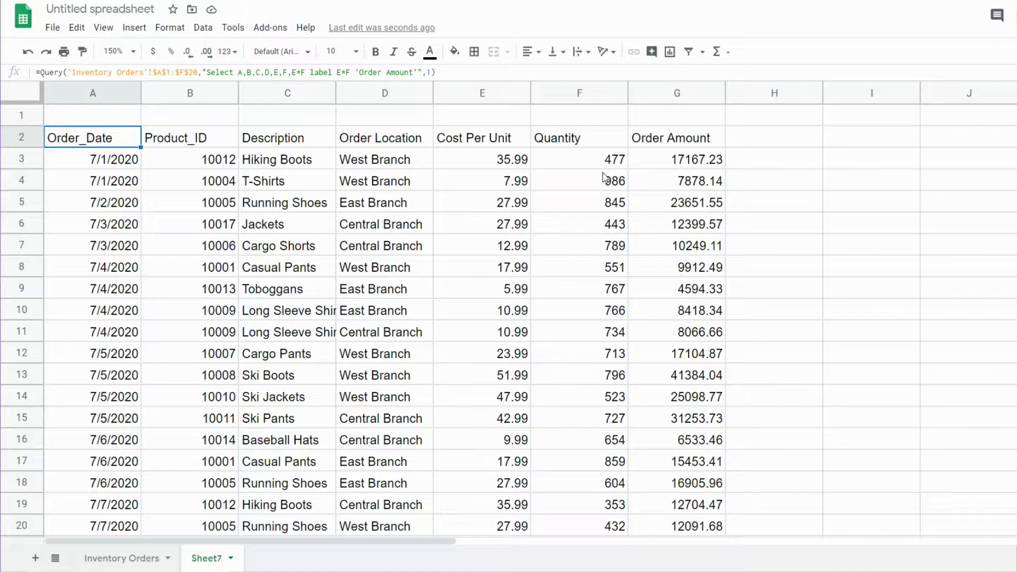
{"action": "left_click", "coordinate": [702, 166]}
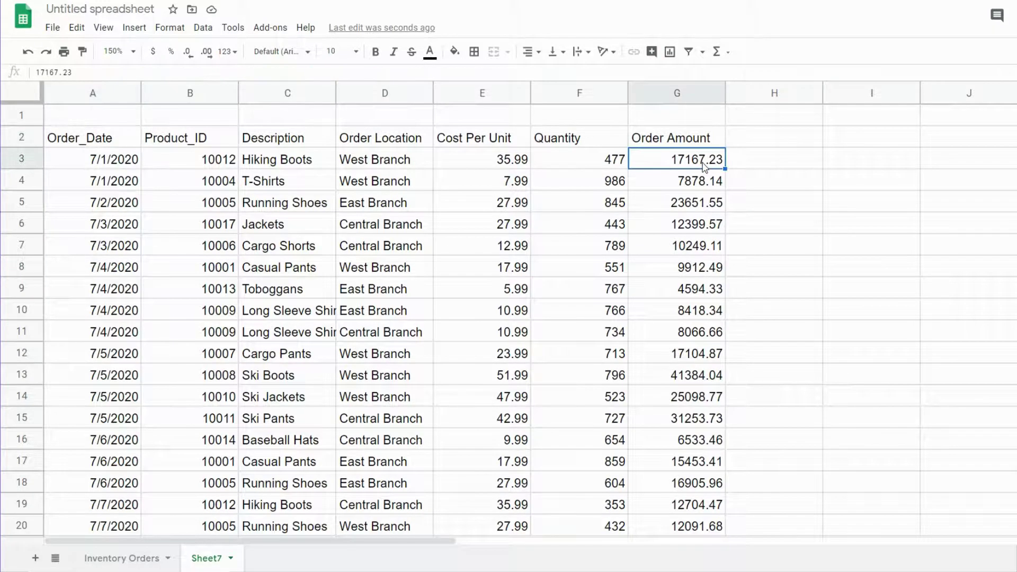
{"action": "left_click", "coordinate": [509, 164]}
{"action": "left_click", "coordinate": [600, 166]}
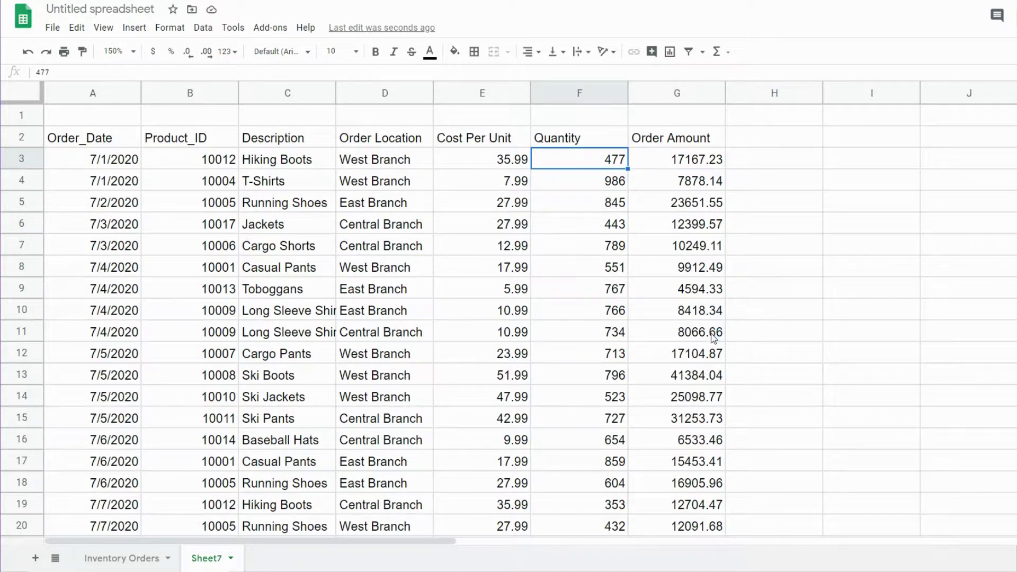
{"action": "left_click", "coordinate": [100, 146]}
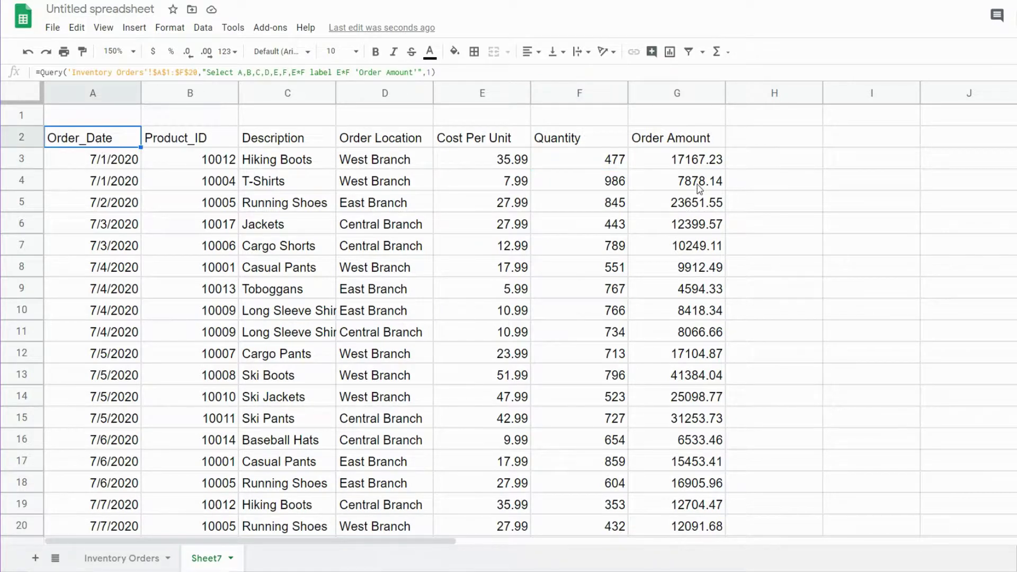
{"action": "key", "text": "Return"}
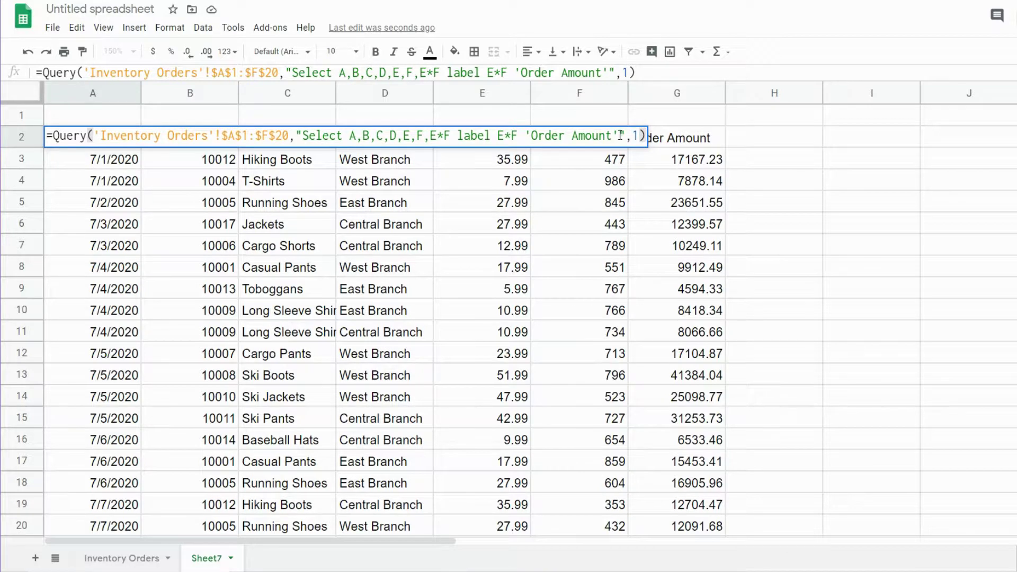
Append format E*F '$#,##0.00' after the Order Amount label in the query string
{"action": "left_click", "coordinate": [620, 136]}
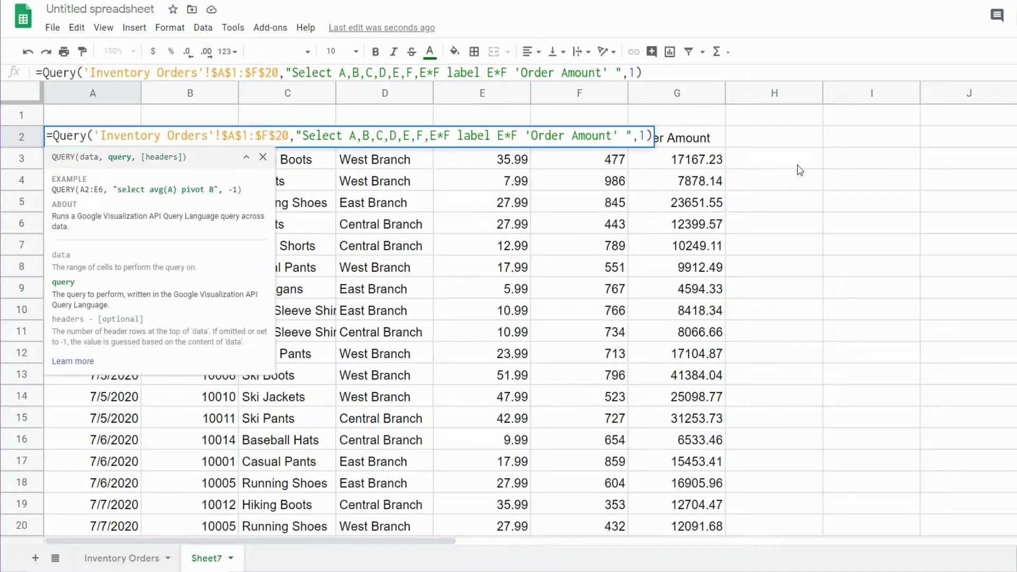
{"action": "type", "text": "from"}
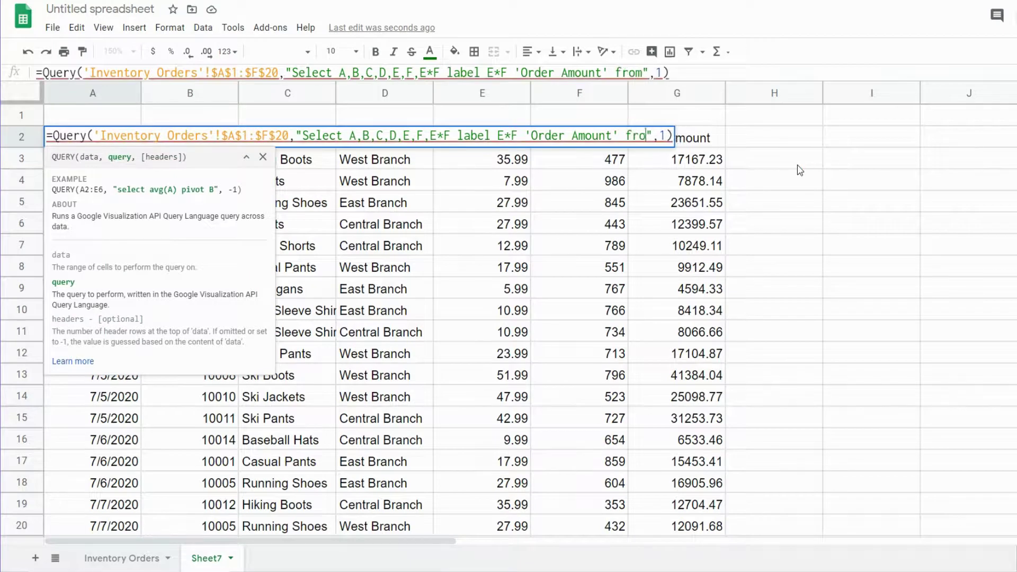
{"action": "key", "text": "BackSpace"}
{"action": "key", "text": "BackSpace"}
{"action": "key", "text": "BackSpace"}
{"action": "type", "text": "ormat "}
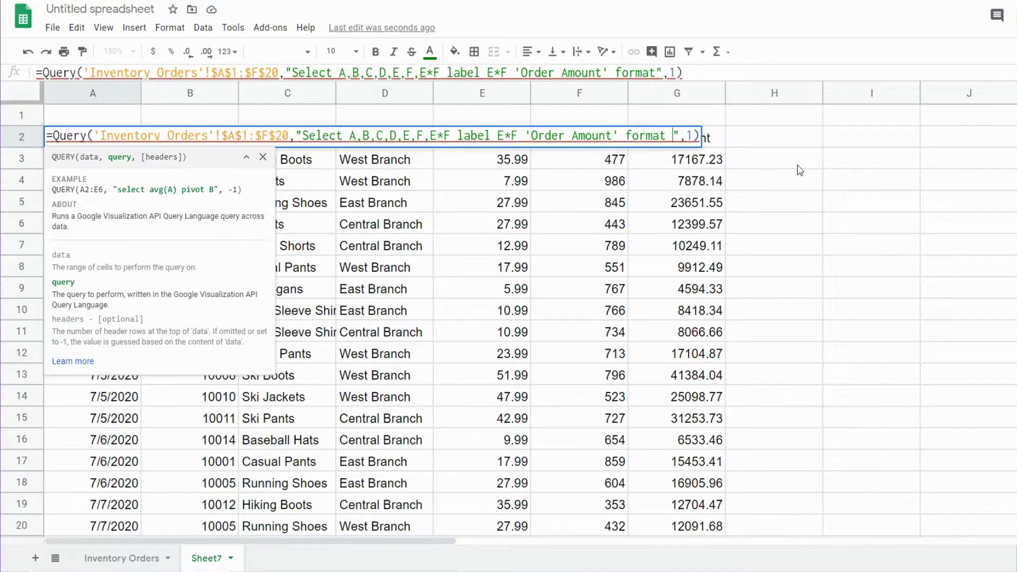
{"action": "type", "text": "E*"}
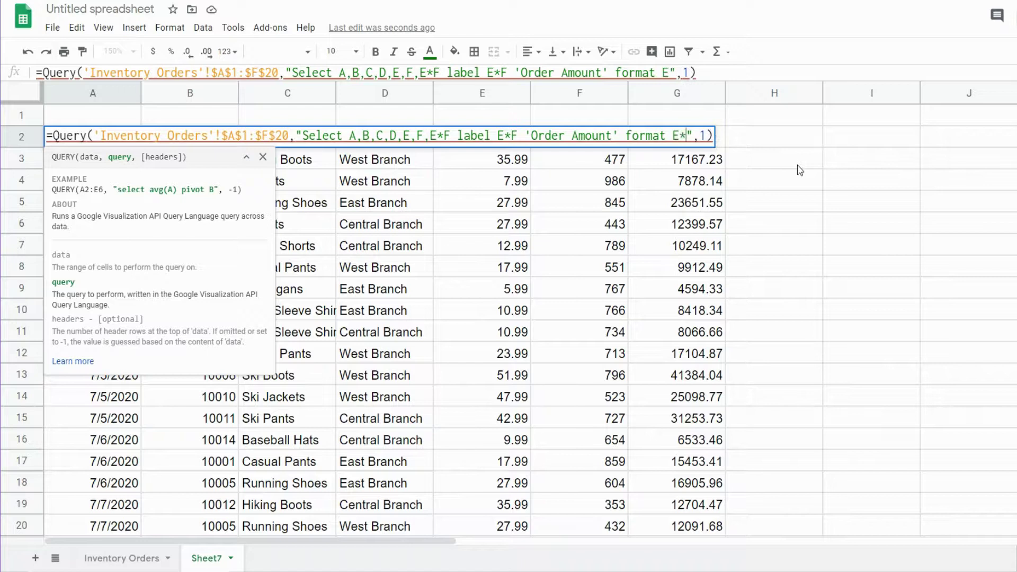
{"action": "type", "text": "F"}
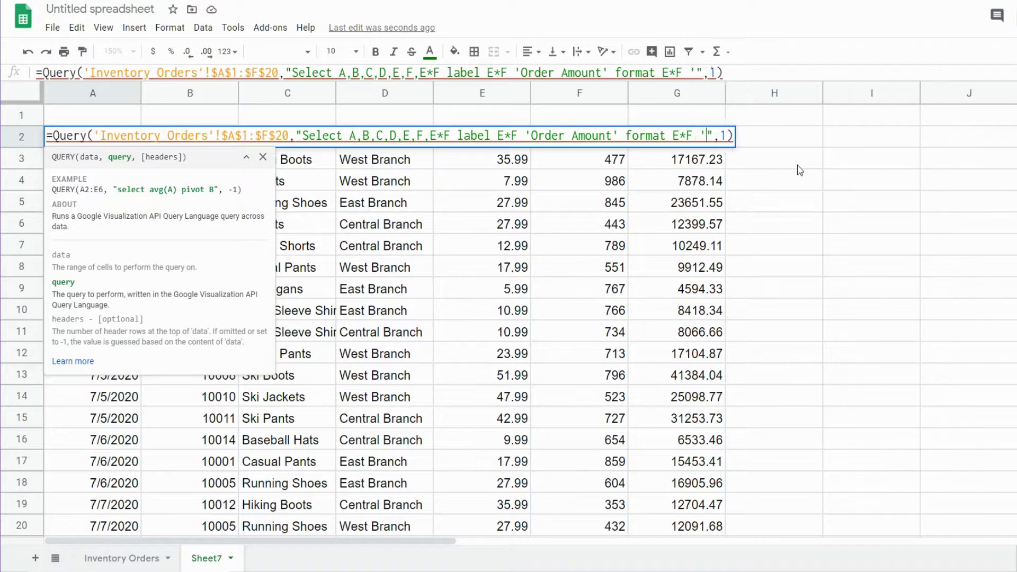
{"action": "type", "text": "$"}
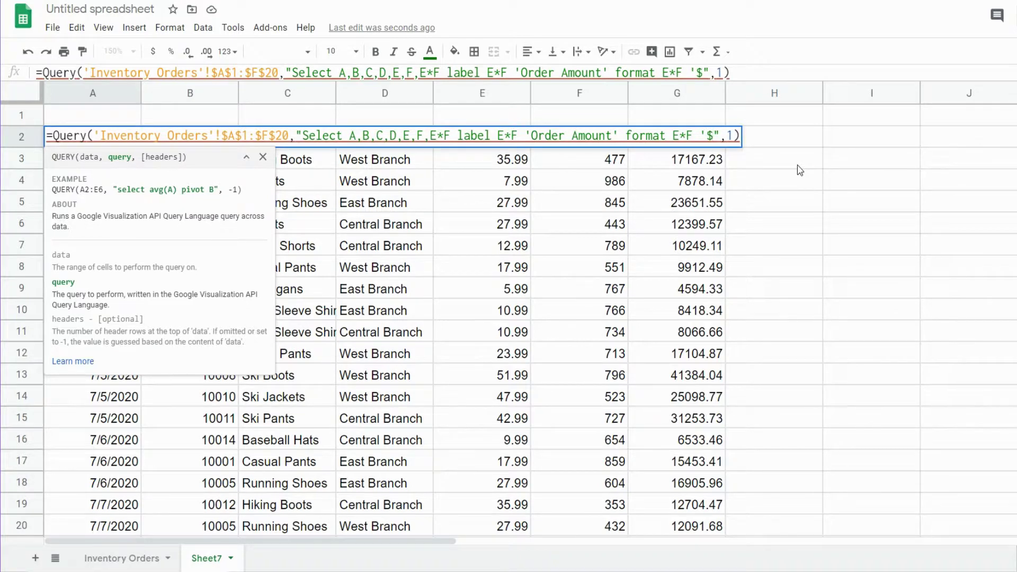
{"action": "type", "text": "#,"}
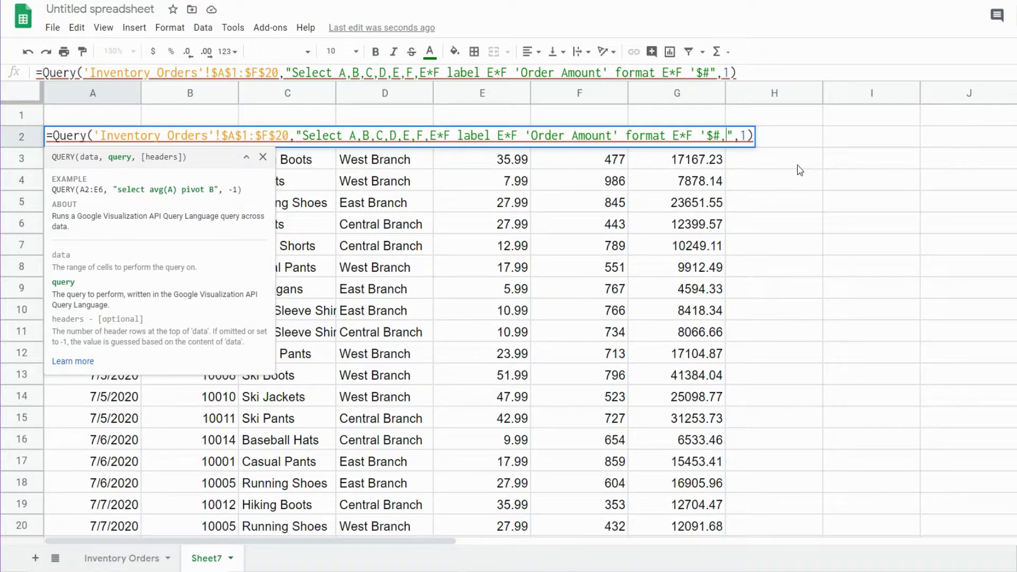
{"action": "type", "text": "##"}
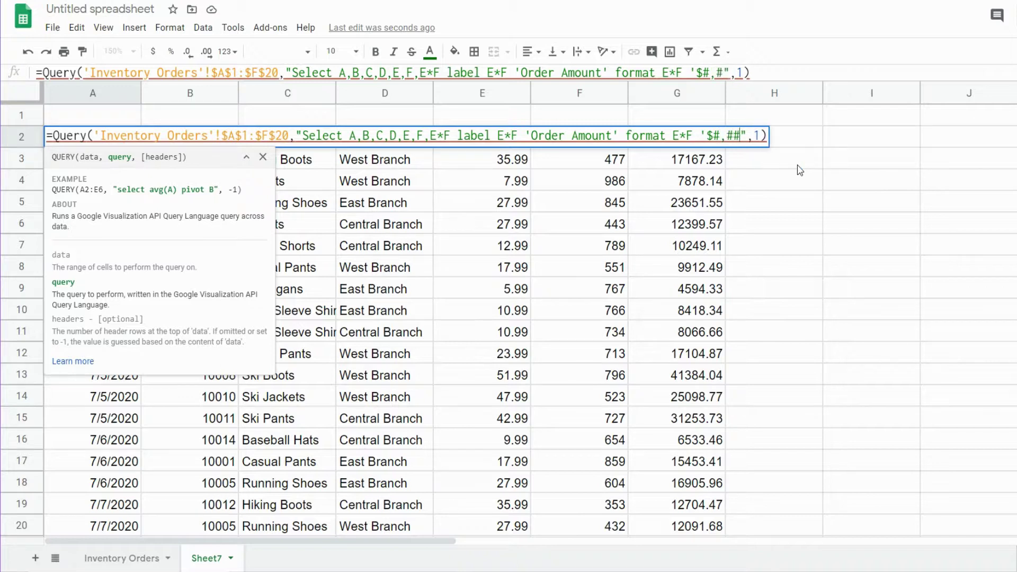
{"action": "type", "text": "0.00"}
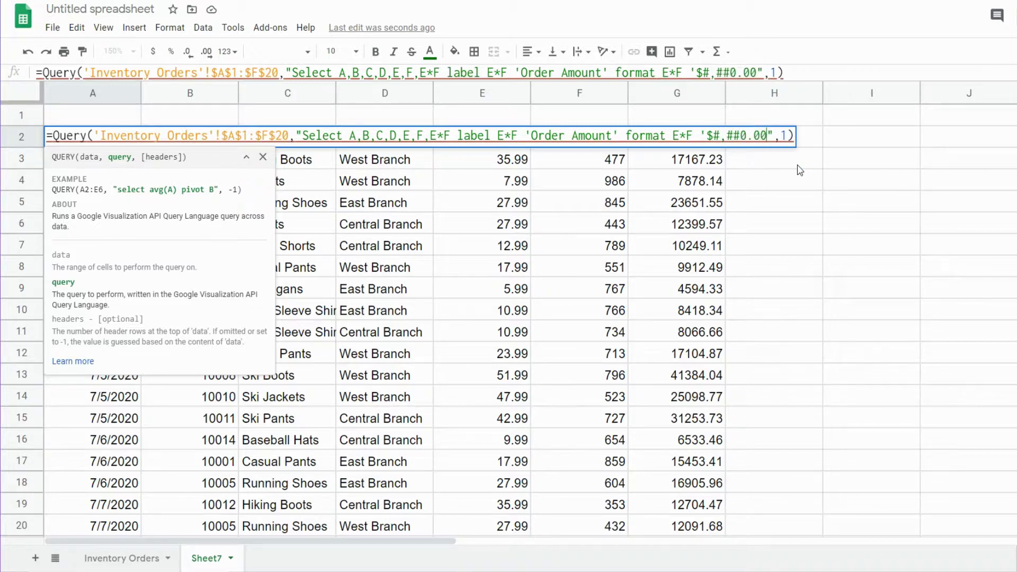
{"action": "type", "text": "'"}
Commit the formula so Order Amount shows as currency, e.g. $17,167.23
{"action": "key", "text": "Return"}
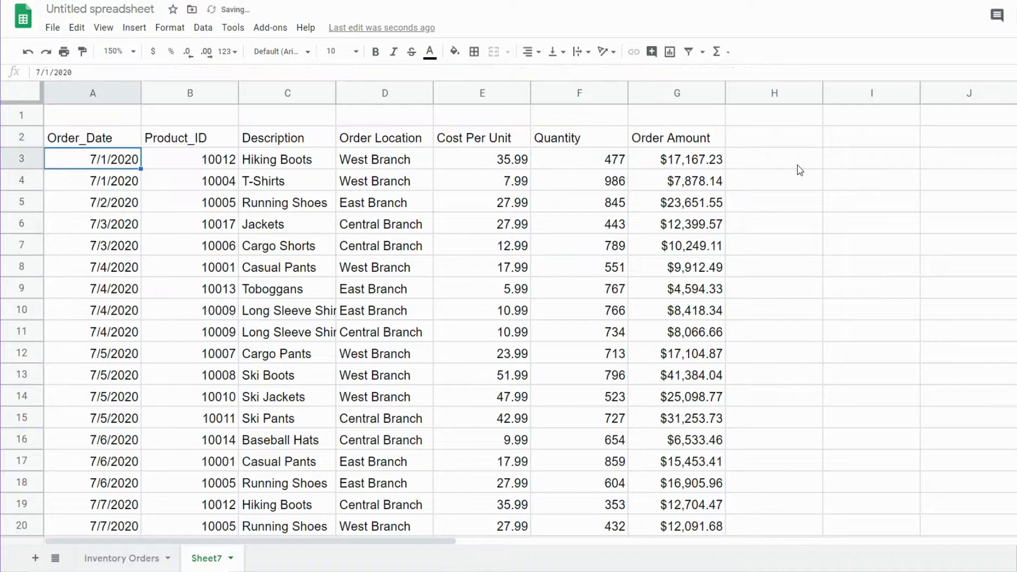